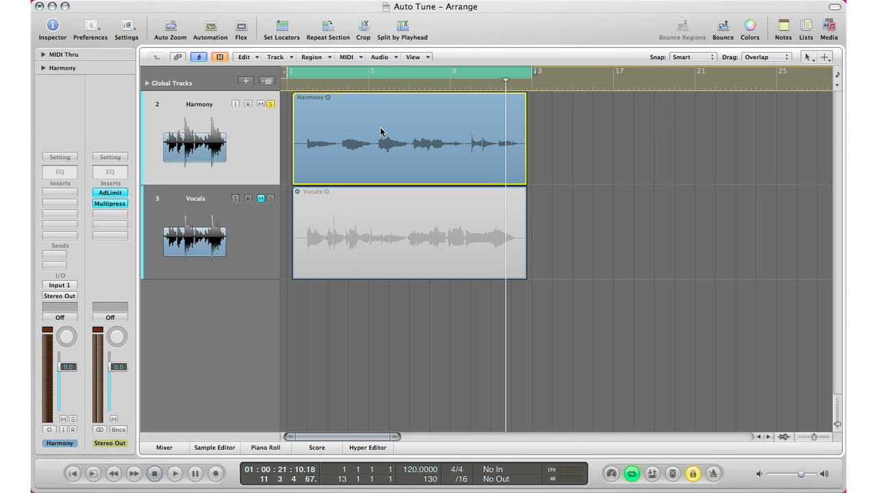
Return to bar 1 and play the Auto Tune project with Harmony soloed
key(Return)
key(space)
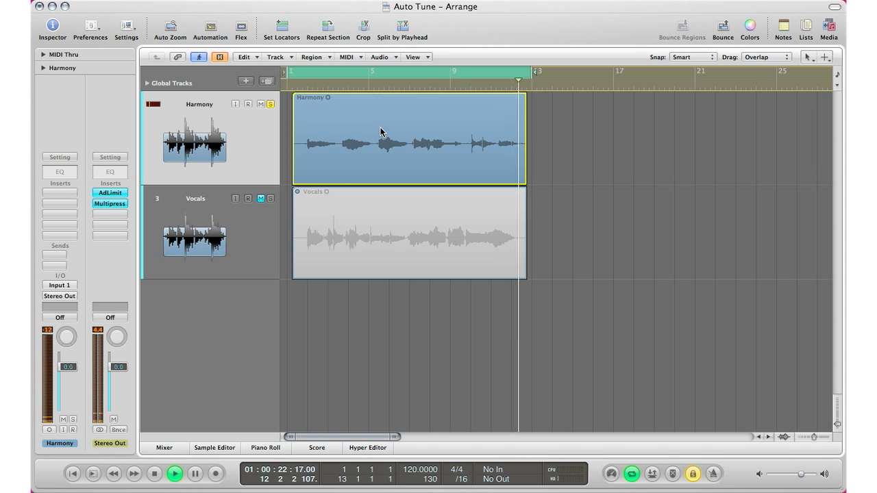
Stop playback after hearing the raw Harmony take, near the end of bar 12
key(space)
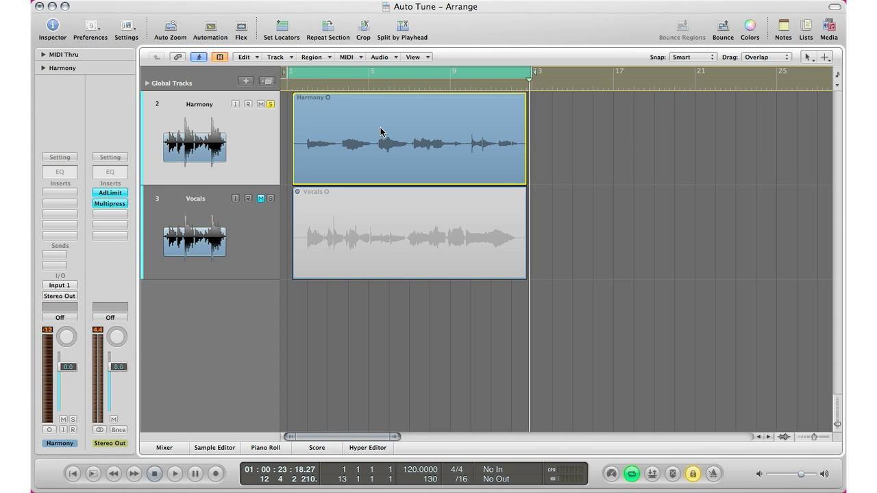
Insert a mono Pitch Correction plug-in on the Harmony track
click(269, 144)
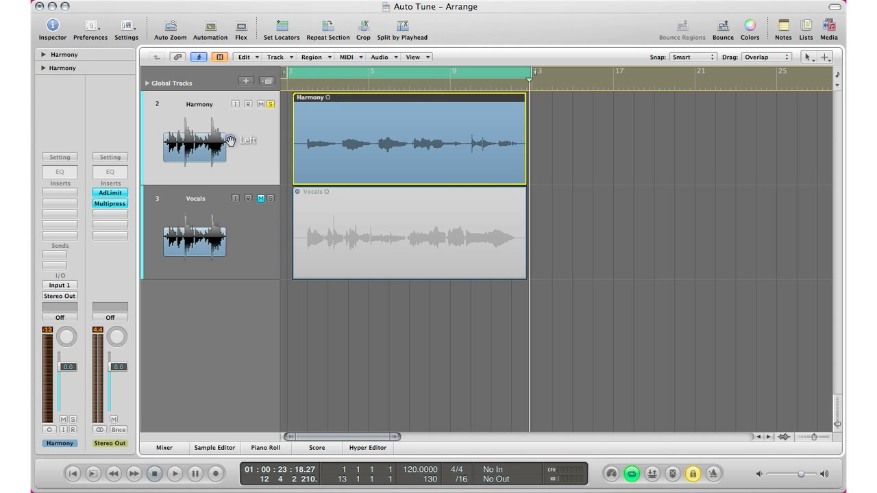
click(52, 194)
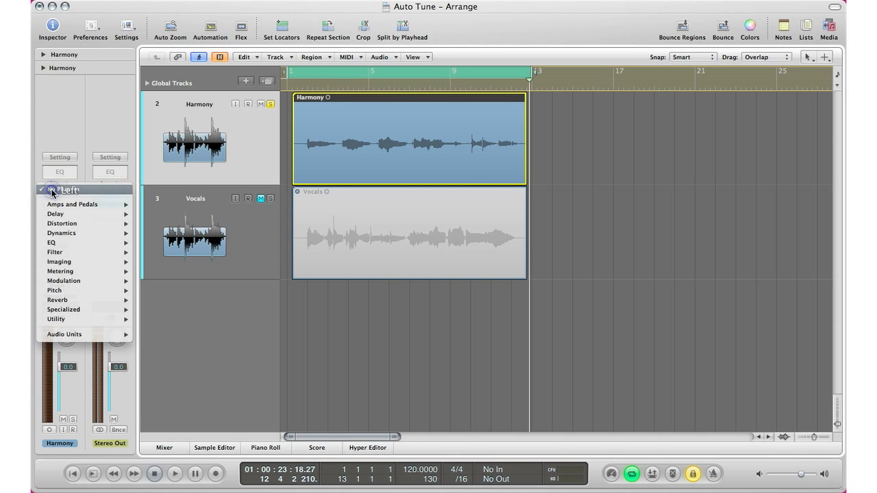
mouse_move(57, 282)
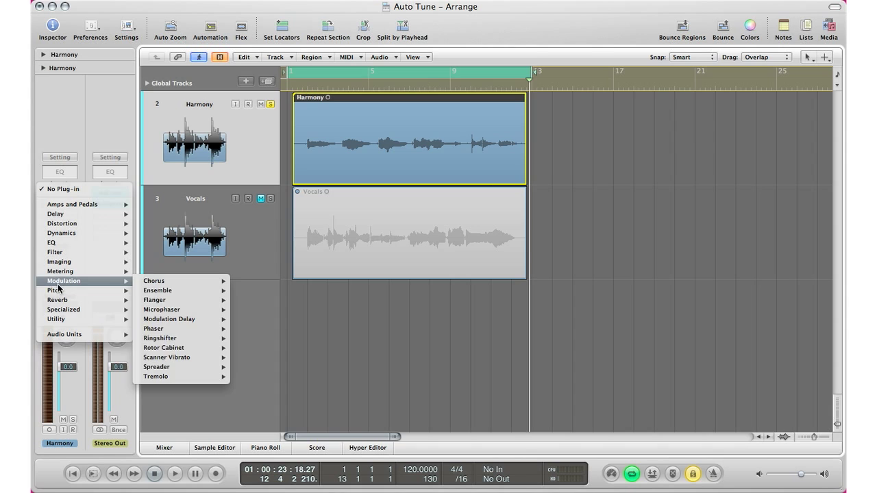
mouse_move(147, 293)
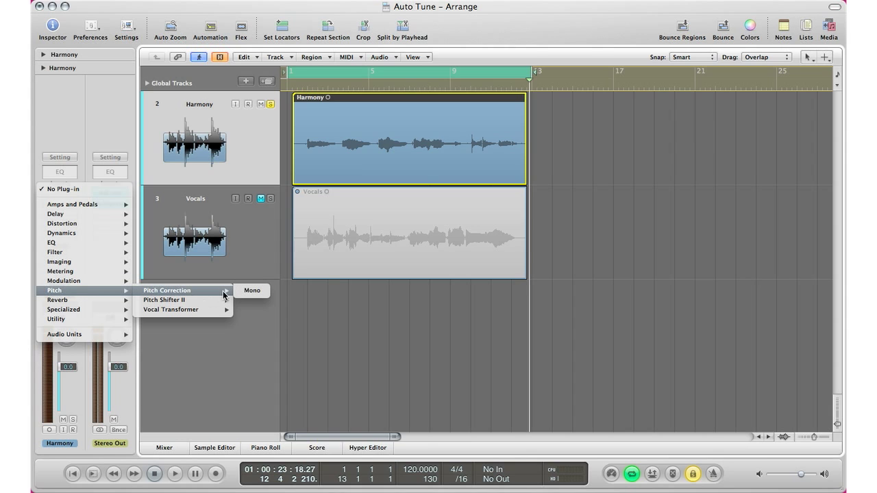
click(245, 290)
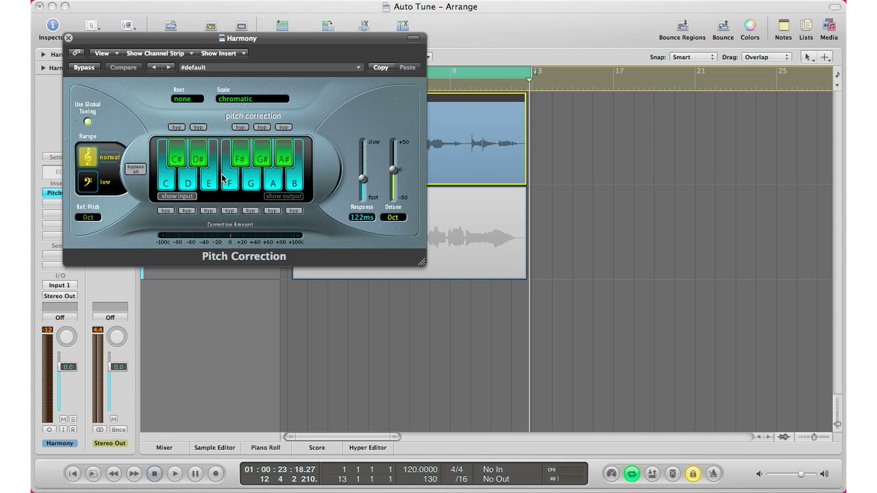
Set Pitch Correction to major scale with root note C#
click(236, 99)
click(238, 108)
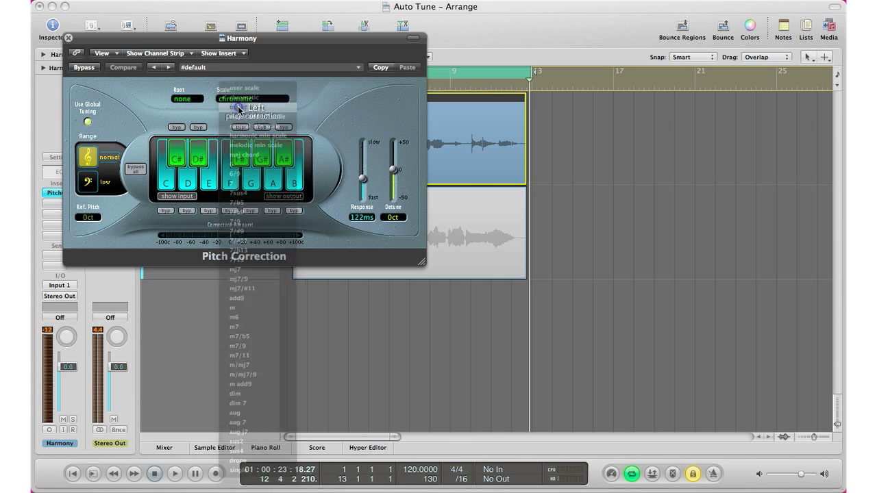
click(189, 99)
click(191, 119)
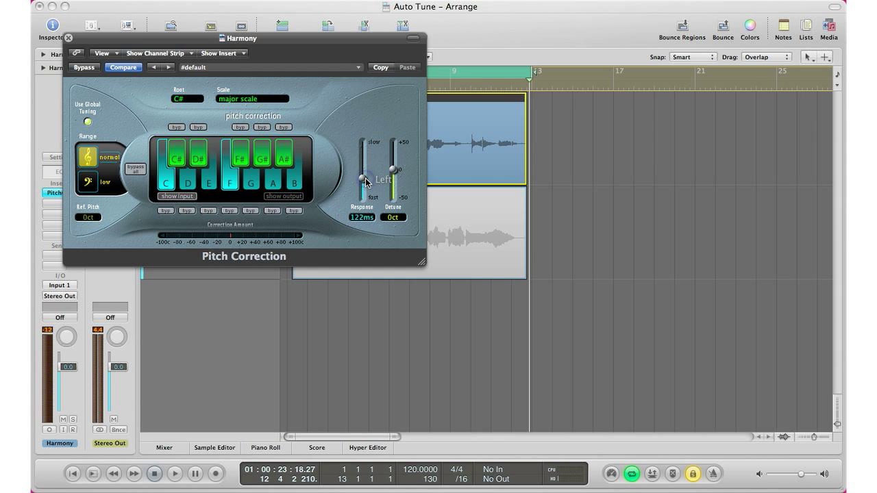
Set the Pitch Correction response to its fastest value, 0.00ms
drag(364, 179, 364, 200)
click(367, 285)
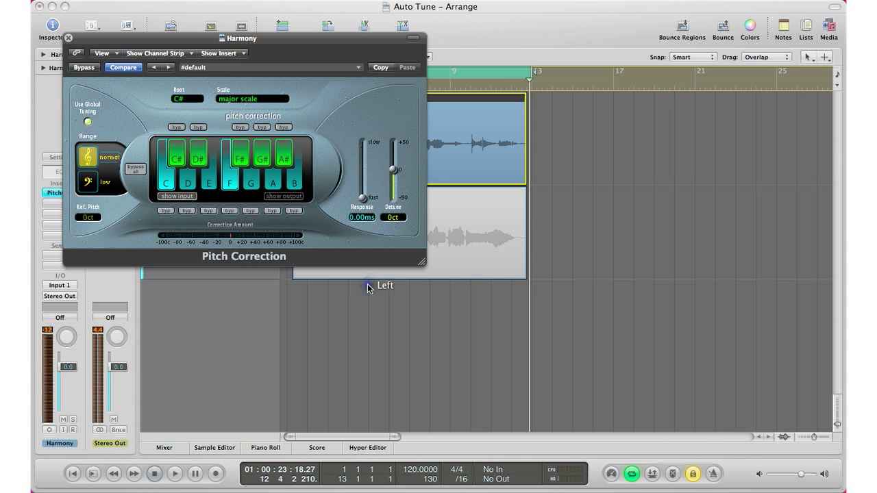
click(362, 198)
click(362, 216)
click(363, 198)
click(363, 218)
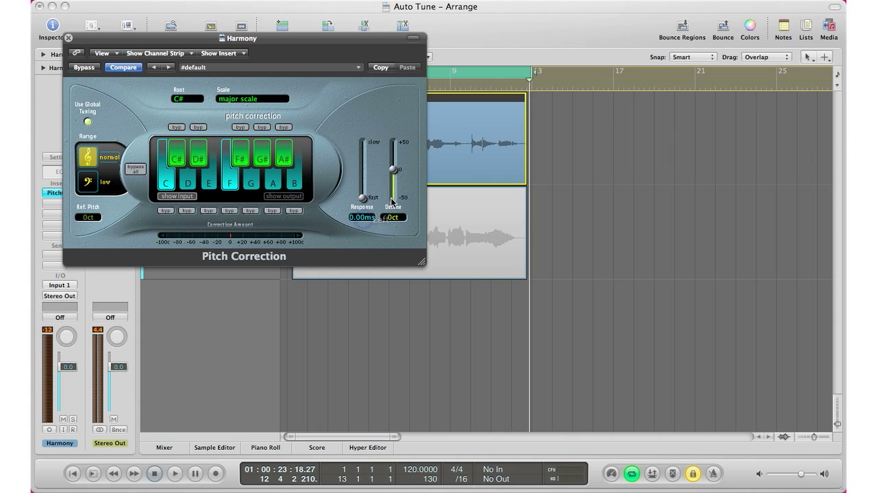
mouse_move(396, 174)
While playing, set detune to 24ct, then stop and close the Pitch Correction window
key(space)
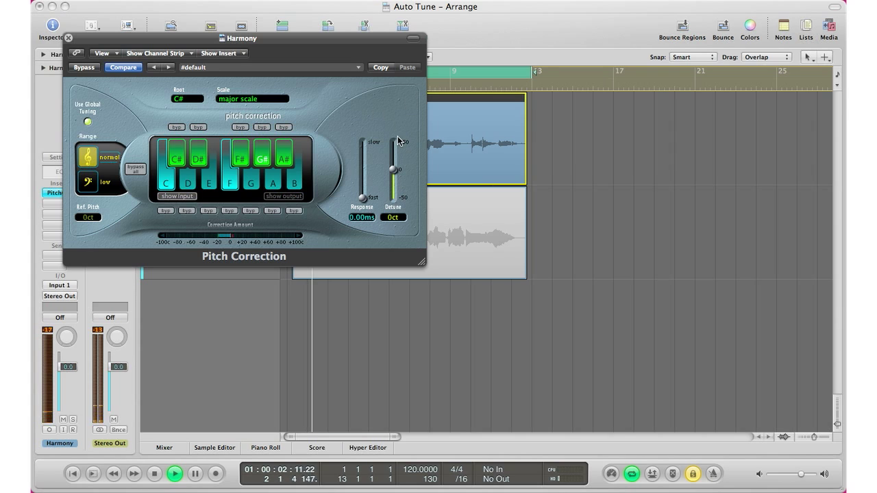
drag(393, 170, 396, 125)
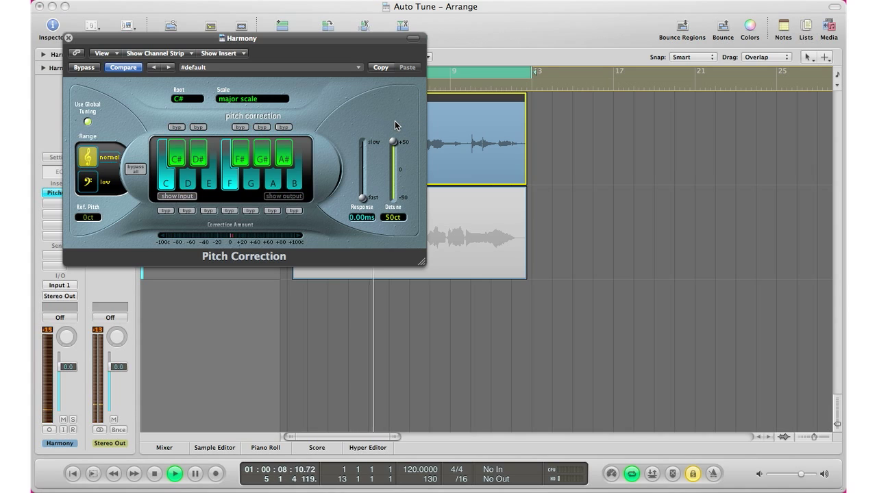
drag(393, 142, 401, 161)
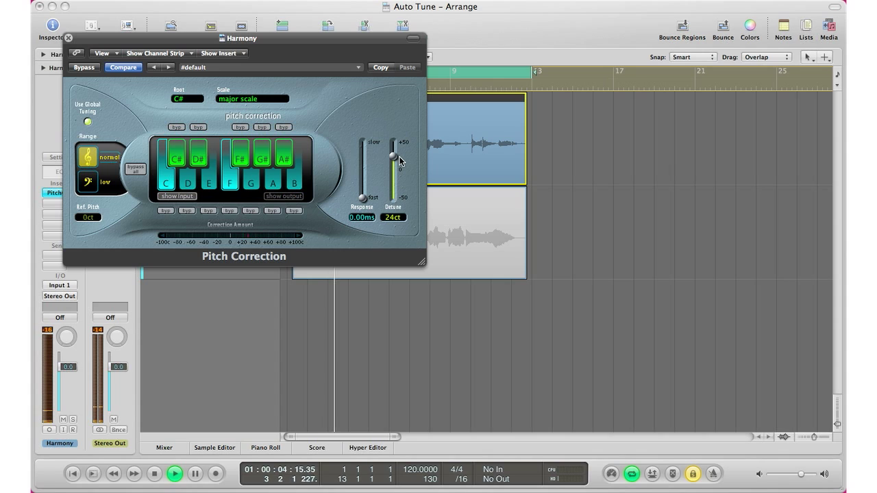
key(space)
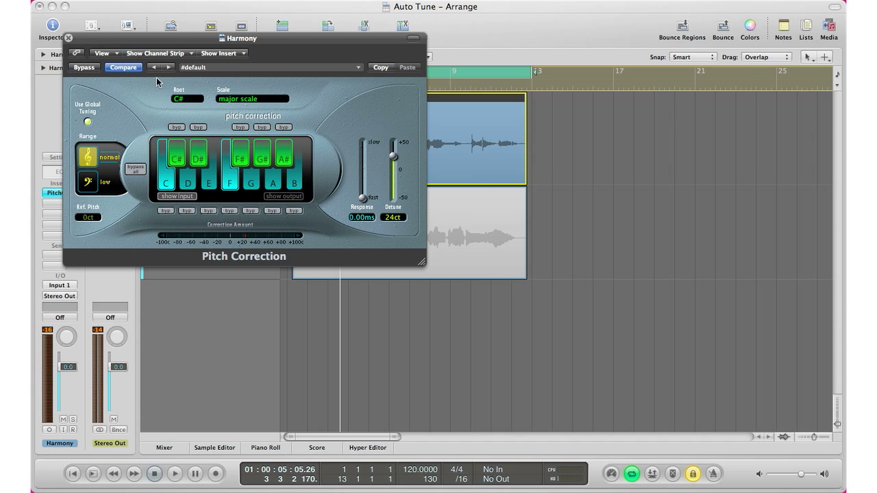
click(68, 39)
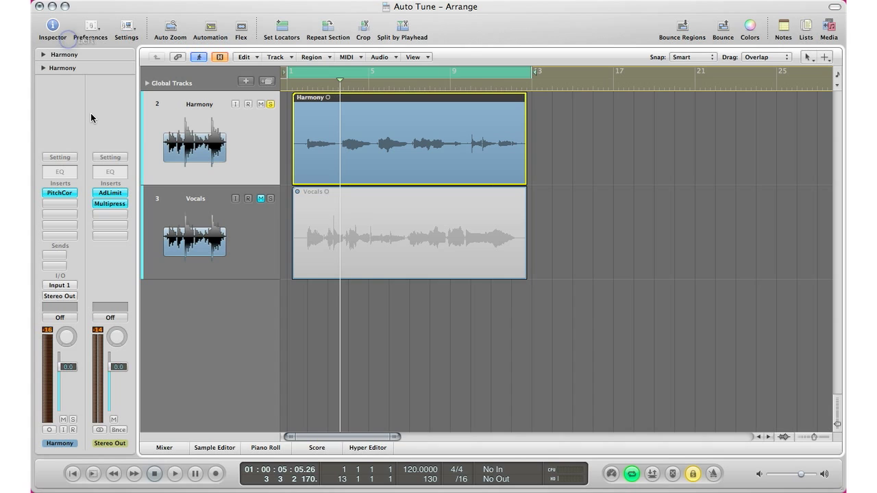
Add a Channel EQ to Harmony and enable its low cut at 114Hz
click(63, 172)
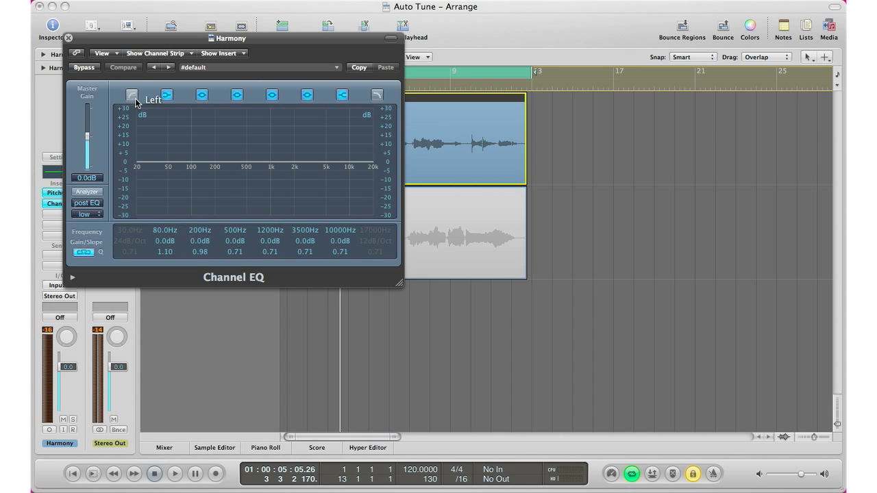
click(133, 96)
drag(162, 170, 204, 174)
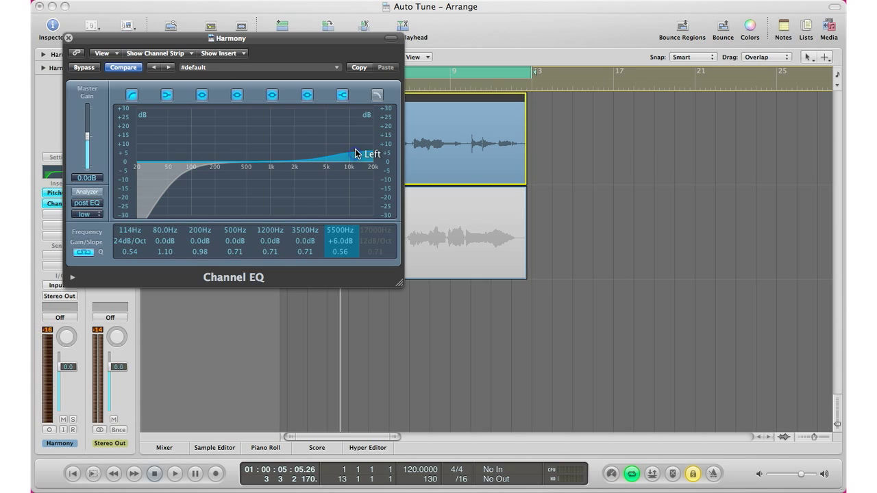
Play from the start, compare the EQ against Bypass, then stop
key(Return)
key(space)
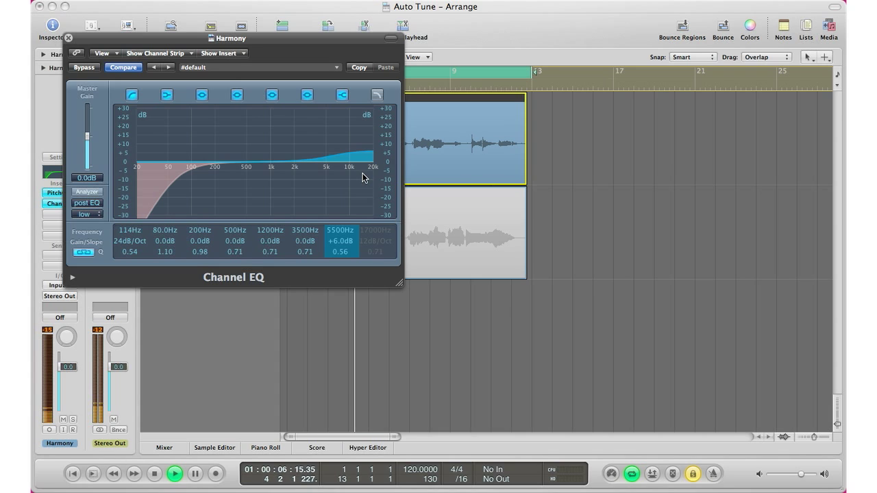
click(81, 67)
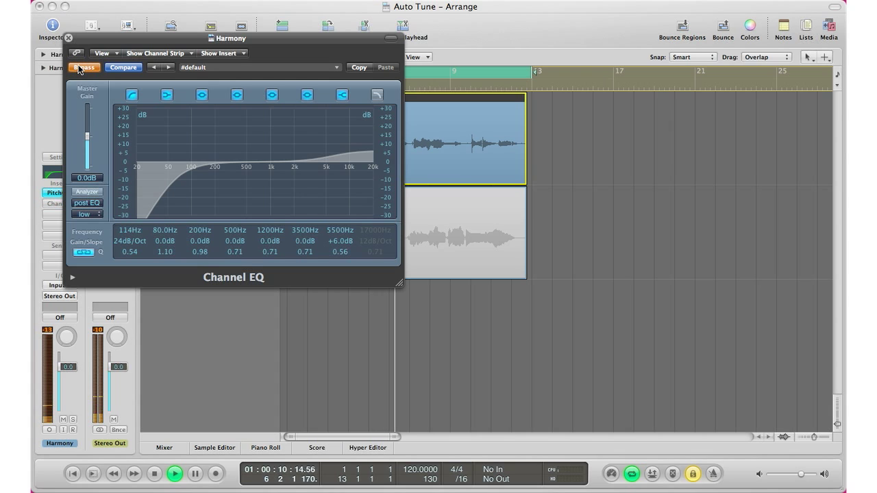
click(81, 67)
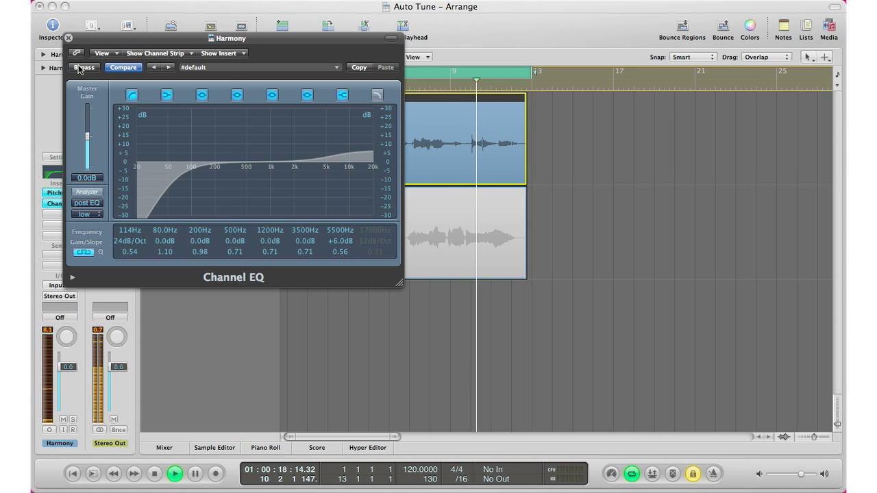
key(space)
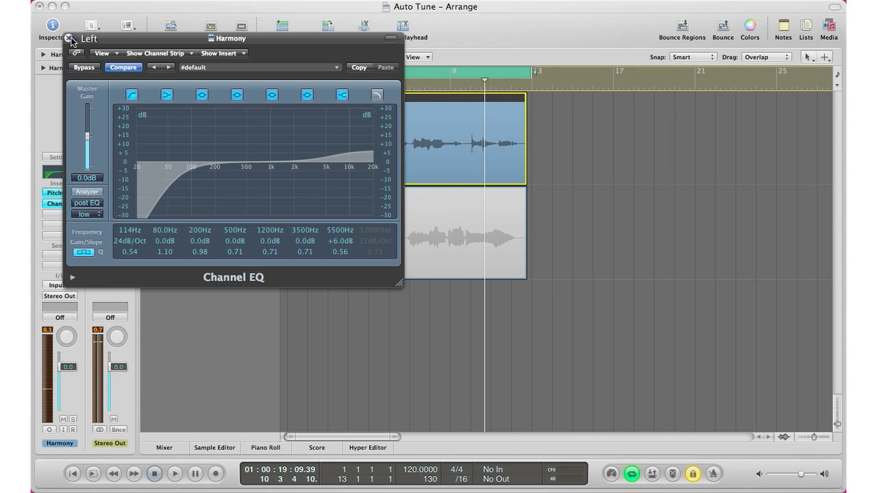
Close Channel EQ and insert Space Designer reverb on the Harmony track
click(69, 38)
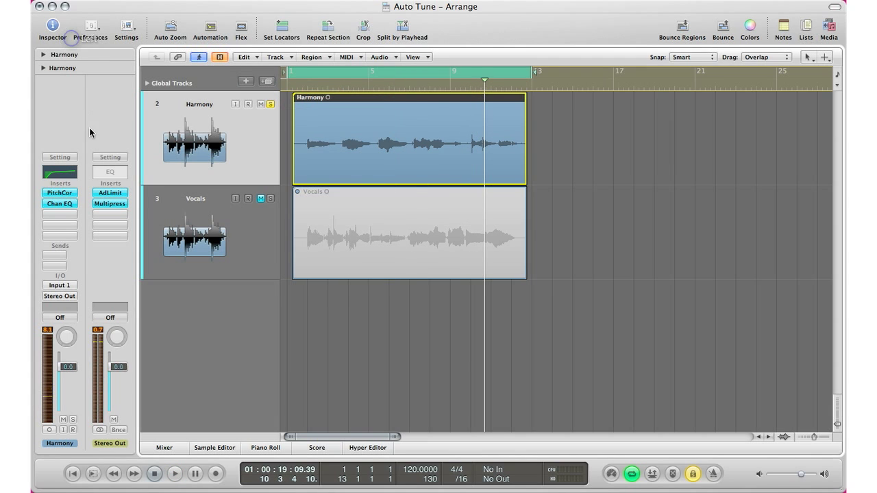
click(68, 214)
mouse_move(87, 324)
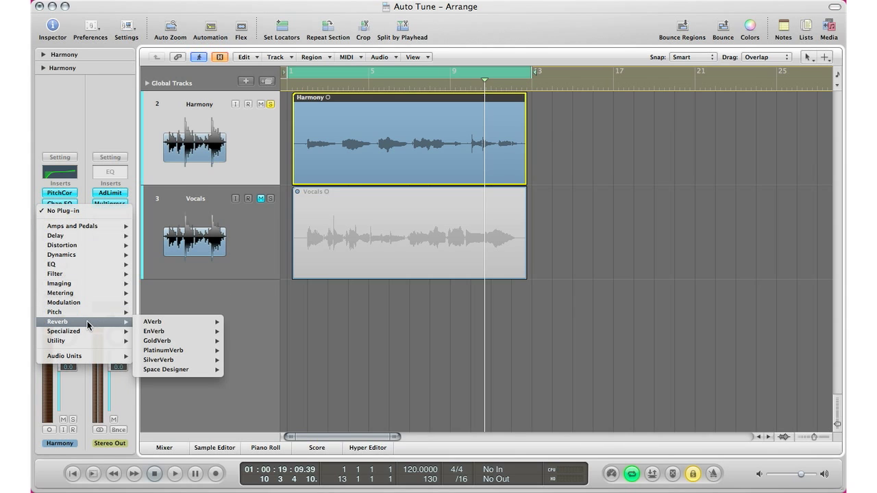
mouse_move(199, 370)
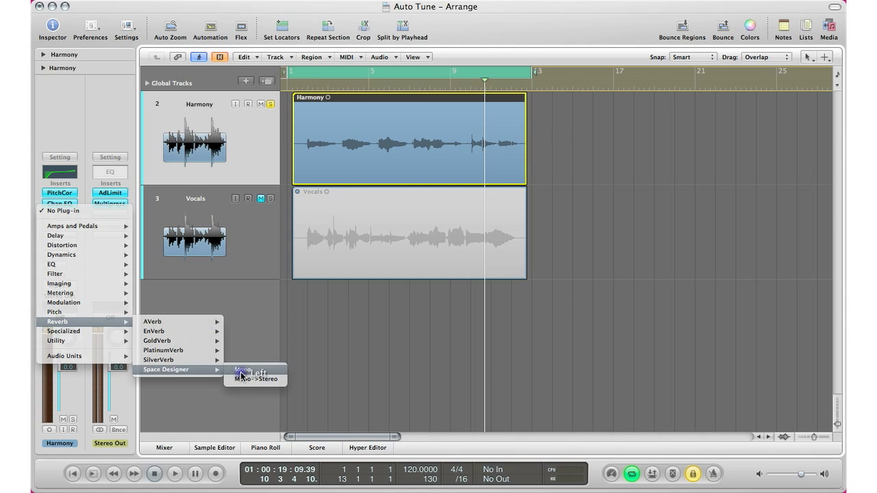
click(241, 376)
Load the 03 Small Spaces > 1.0s Small Hall preset and lower reverb to -27 dB
click(339, 70)
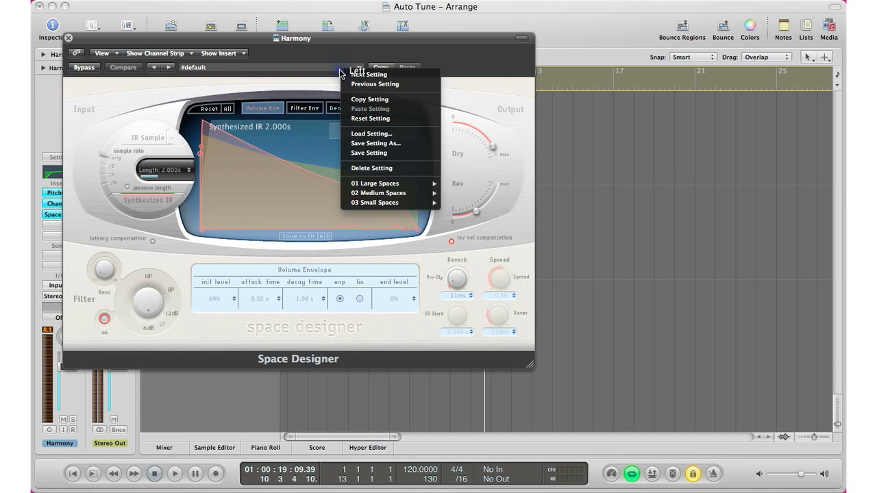
mouse_move(394, 203)
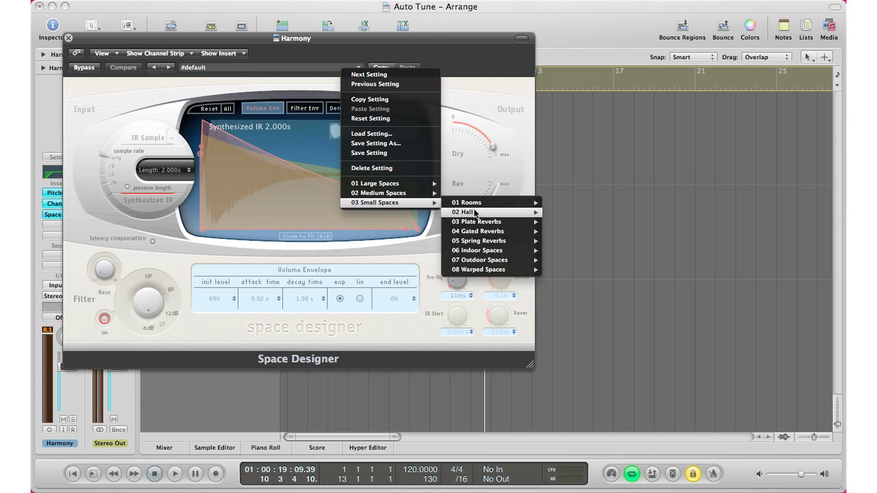
mouse_move(481, 212)
click(574, 232)
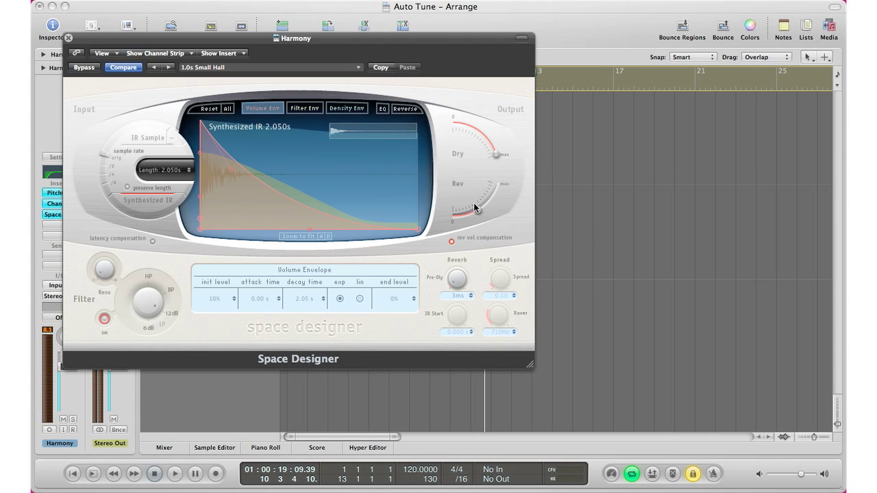
key(space)
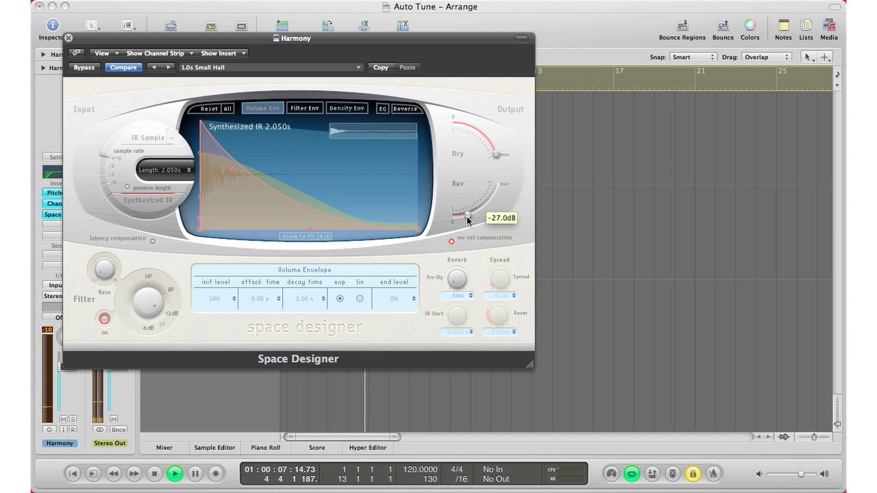
click(468, 218)
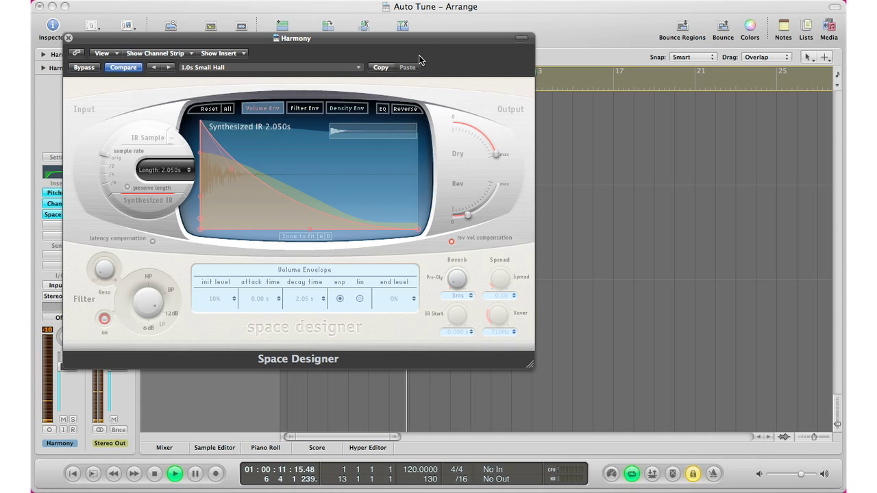
drag(419, 41, 598, 160)
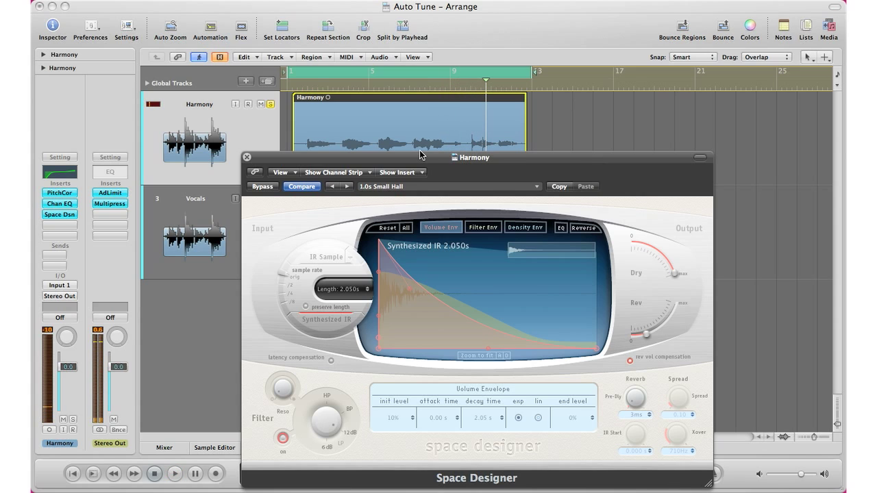
Close Space Designer and insert a Delay > Echo on the Harmony track
click(247, 159)
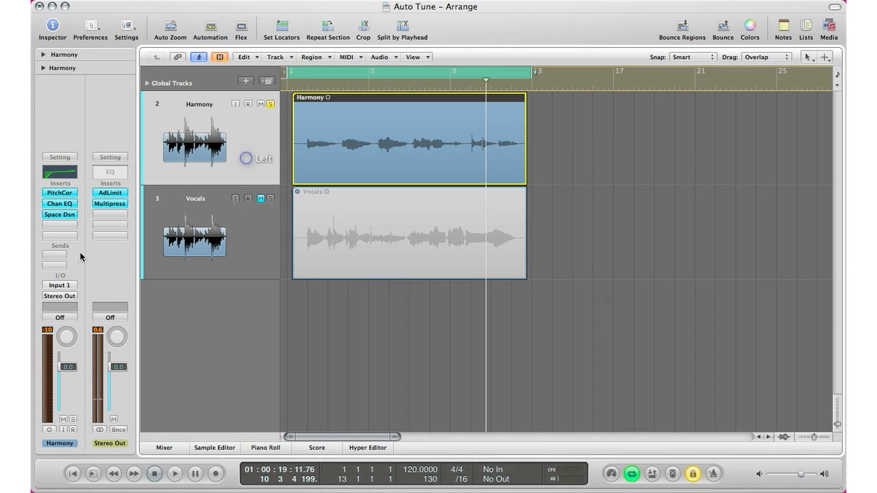
click(65, 224)
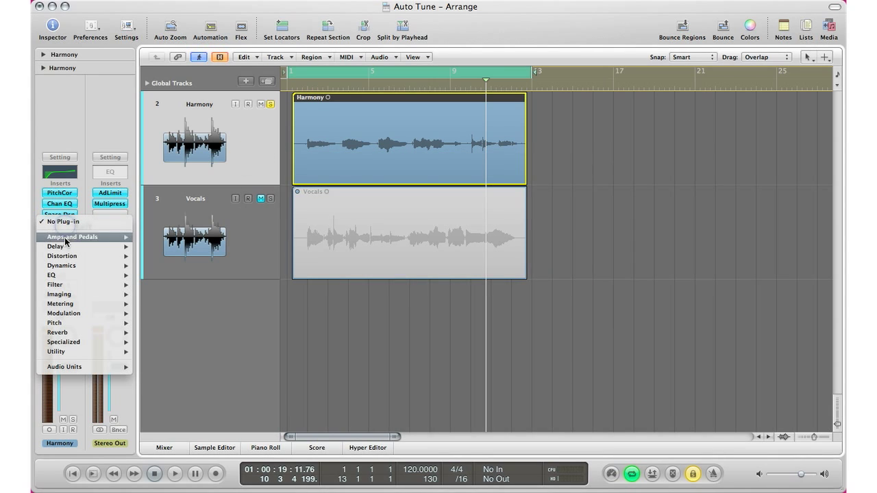
mouse_move(89, 246)
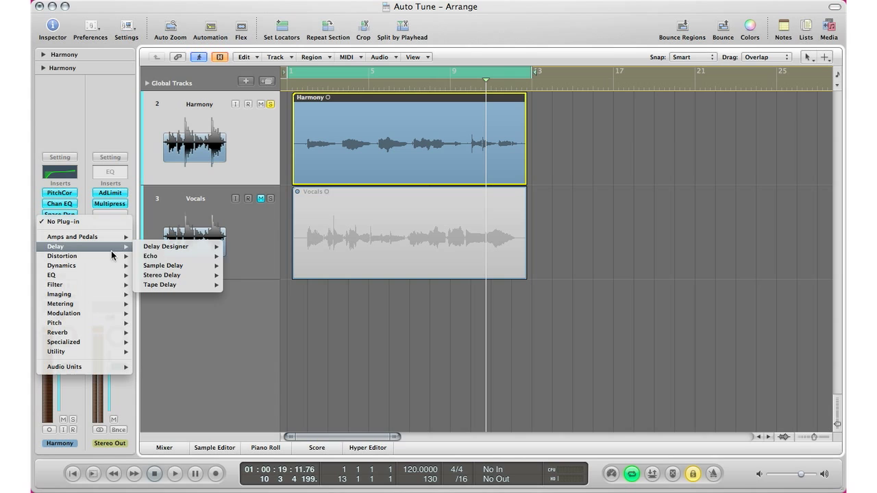
mouse_move(180, 257)
click(242, 256)
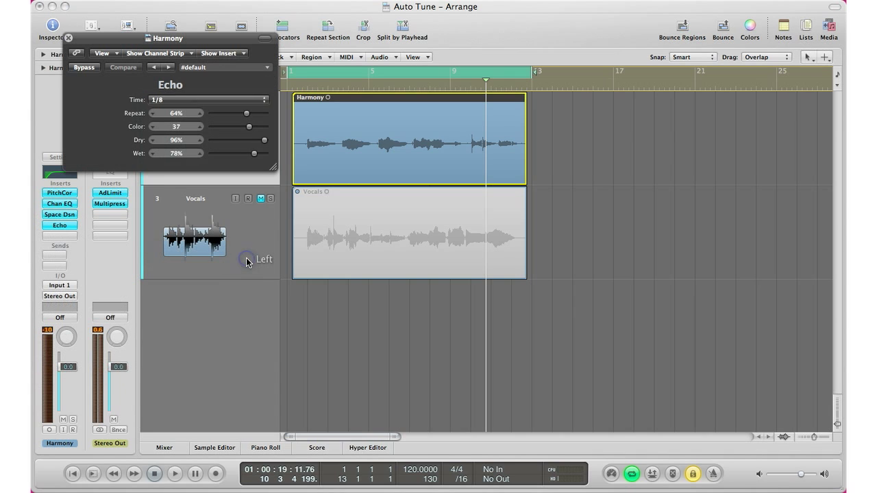
During playback, set the Echo dry level to 100% and wet to 18%, then stop
key(Return)
key(space)
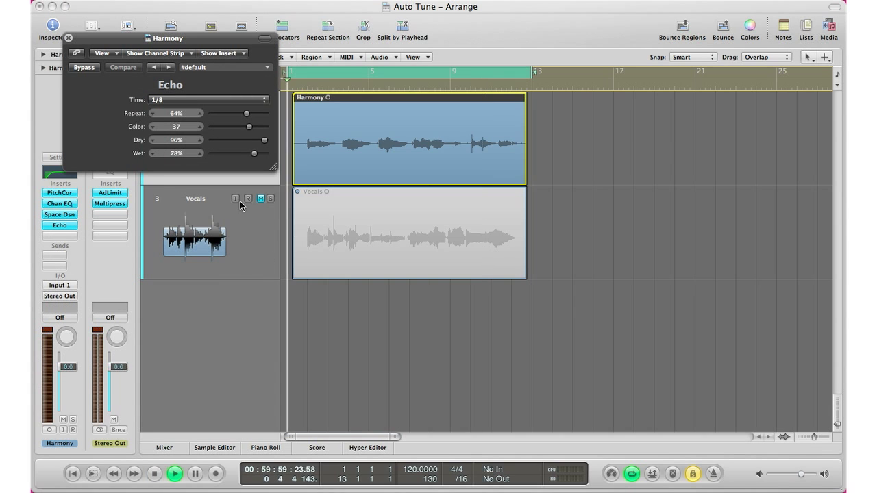
mouse_move(263, 142)
mouse_down()
mouse_move(291, 143)
mouse_move(220, 156)
mouse_up()
click(254, 156)
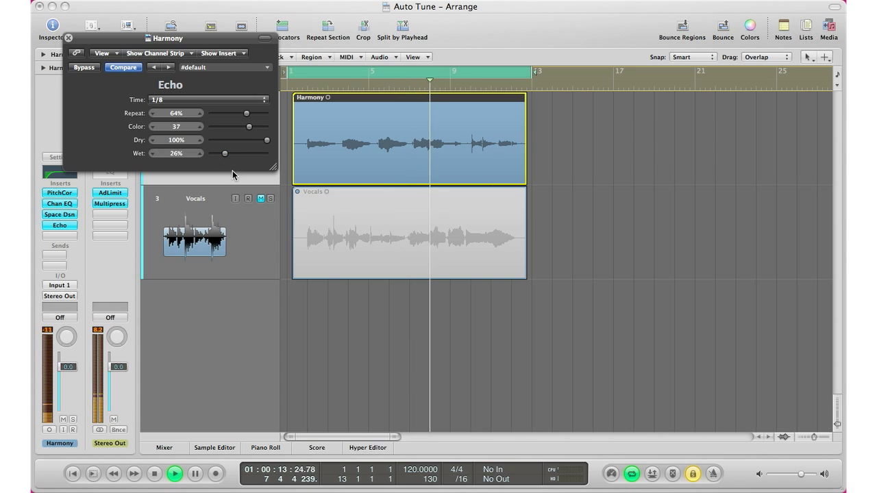
drag(225, 154, 220, 153)
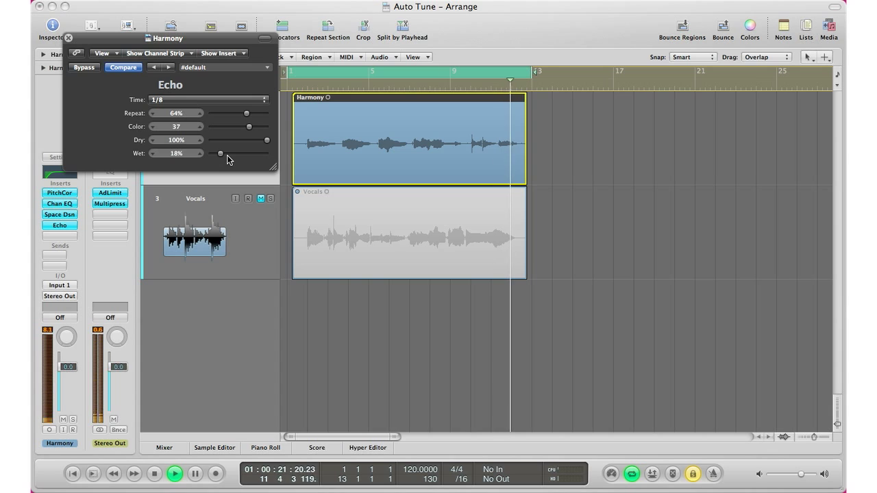
key(space)
Close the Echo plug-in window
click(68, 38)
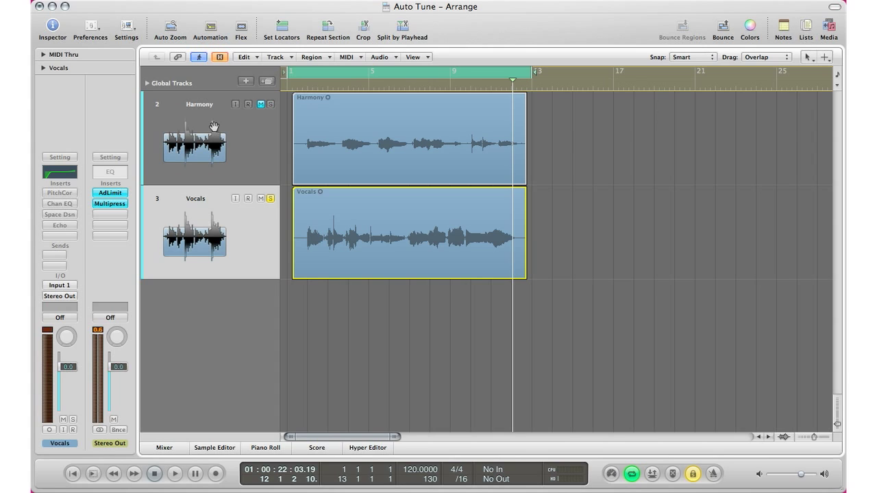
Jump to bar 1 and play the soloed Vocals track with Harmony muted
key(Return)
key(space)
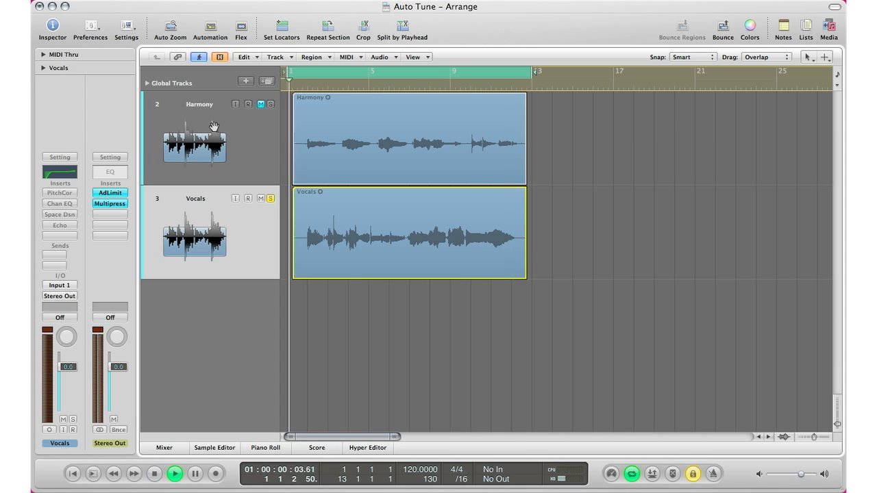
Un-bypass Vocals' PitchCor, Chan EQ, Space Dsn and Echo during playback, then stop
alt+click(59, 193)
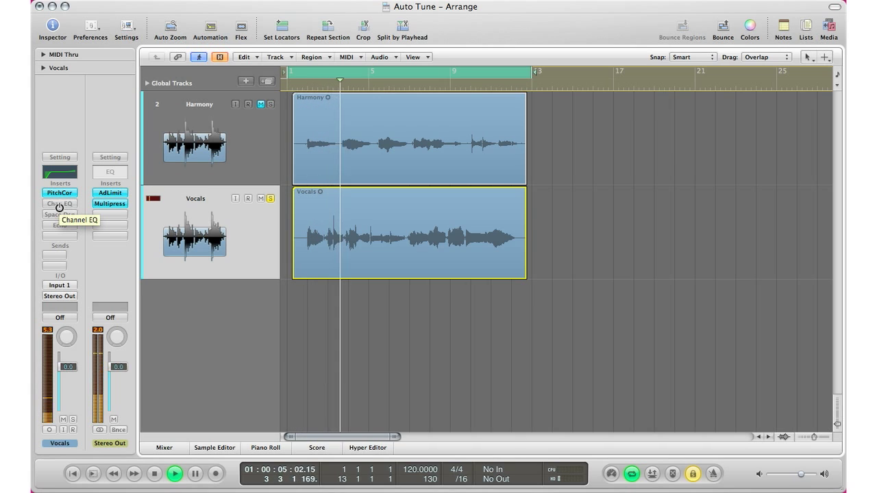
click(59, 204)
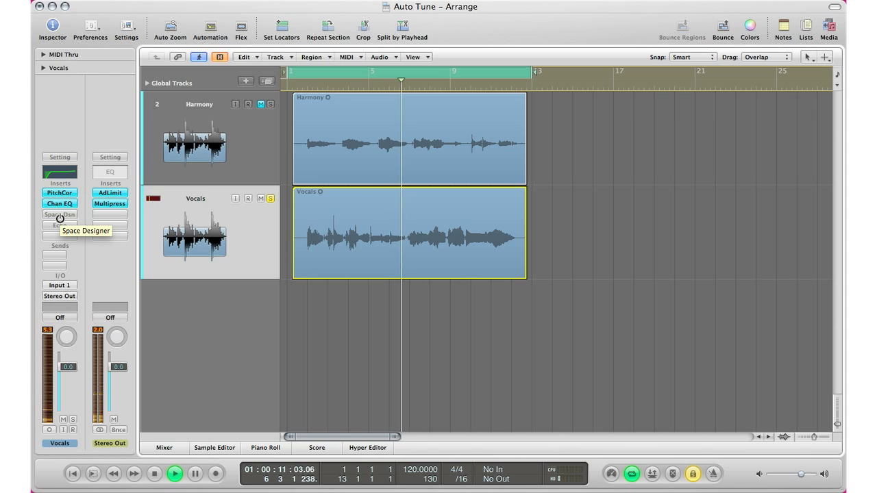
alt+click(59, 214)
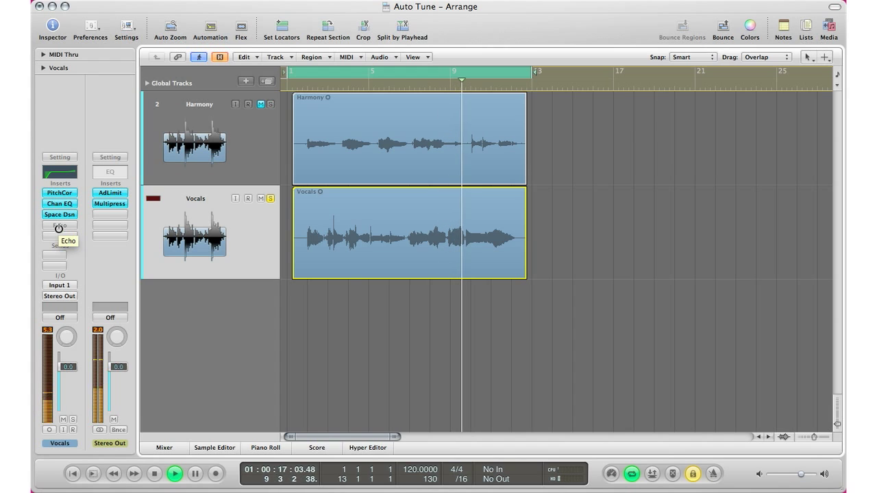
alt+click(59, 225)
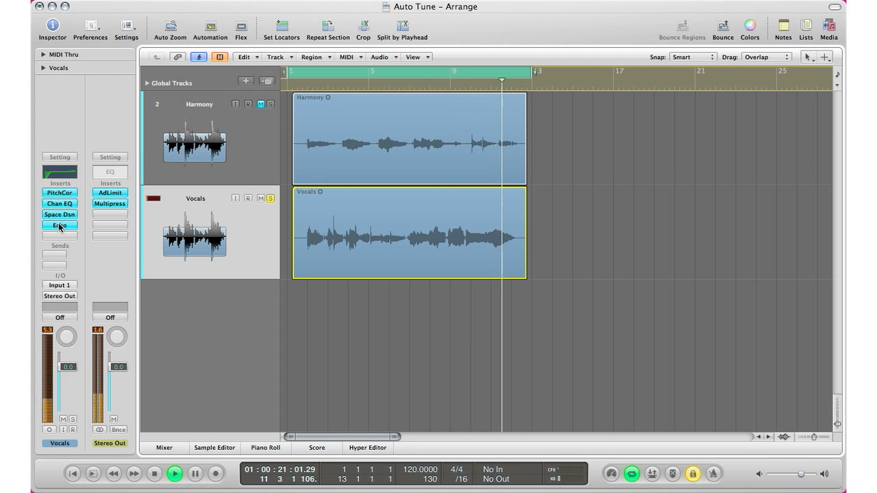
key(space)
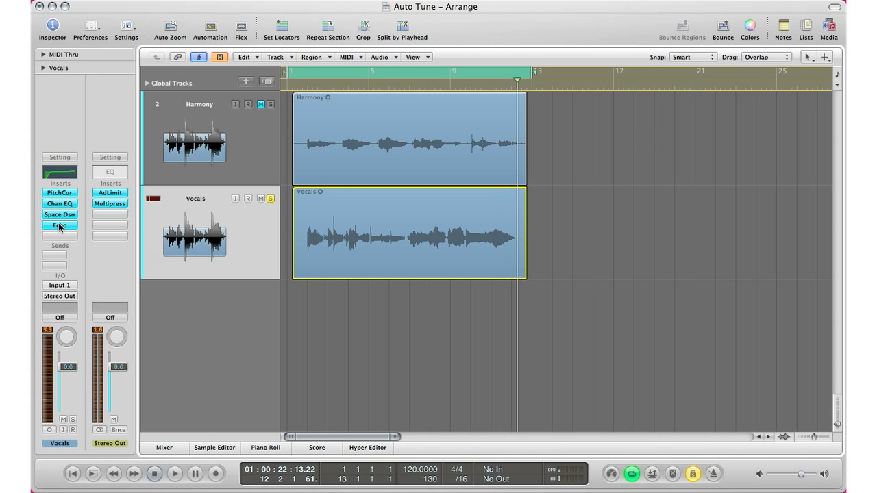